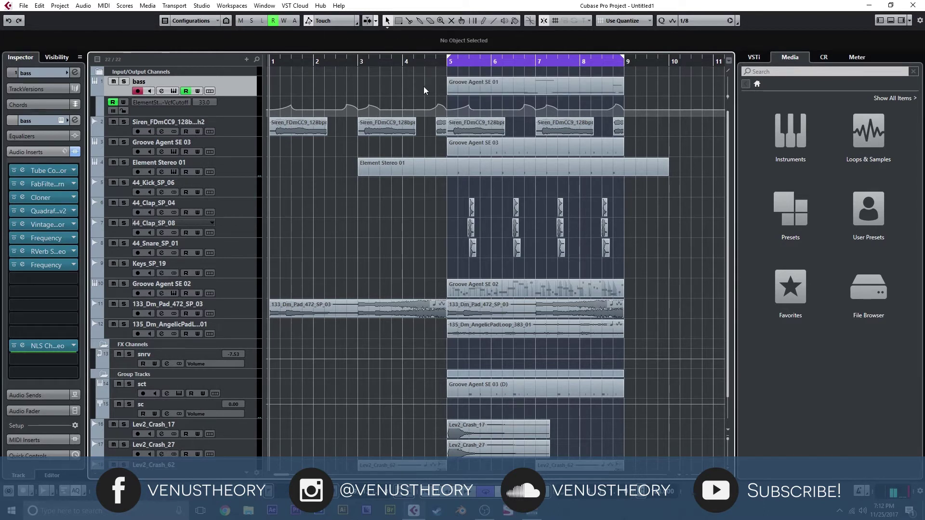
# - Put the playback cursor at bar 4 and bring up the bass track's Element editor
pyautogui.click(400, 62)
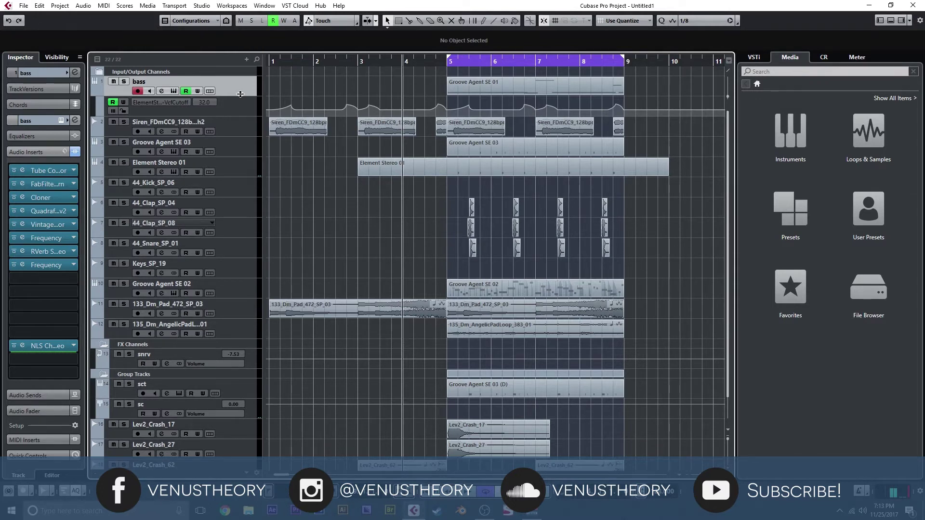
pyautogui.click(174, 91)
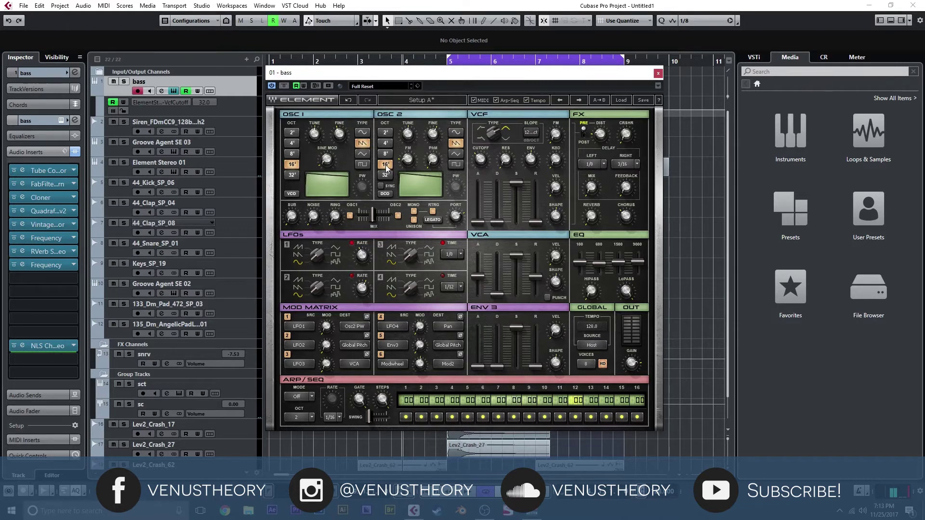
pyautogui.click(330, 167)
pyautogui.click(405, 165)
pyautogui.moveTo(371, 213)
pyautogui.moveTo(455, 217)
pyautogui.moveTo(556, 159)
pyautogui.moveTo(557, 159); pyautogui.dragTo(556, 135)
pyautogui.moveTo(556, 159); pyautogui.dragTo(557, 184)
# - Check Element's FX distortion amount, EQ 1500 and 9000 band levels, and VCA release
pyautogui.moveTo(599, 135); pyautogui.dragTo(600, 131)
pyautogui.click(621, 262)
pyautogui.click(637, 261)
pyautogui.click(531, 273)
# - Toggle the amp Punch on and back off, then close Element
pyautogui.moveTo(536, 279)
pyautogui.click(547, 298)
pyautogui.click(547, 298)
pyautogui.moveTo(624, 218)
pyautogui.click(657, 73)
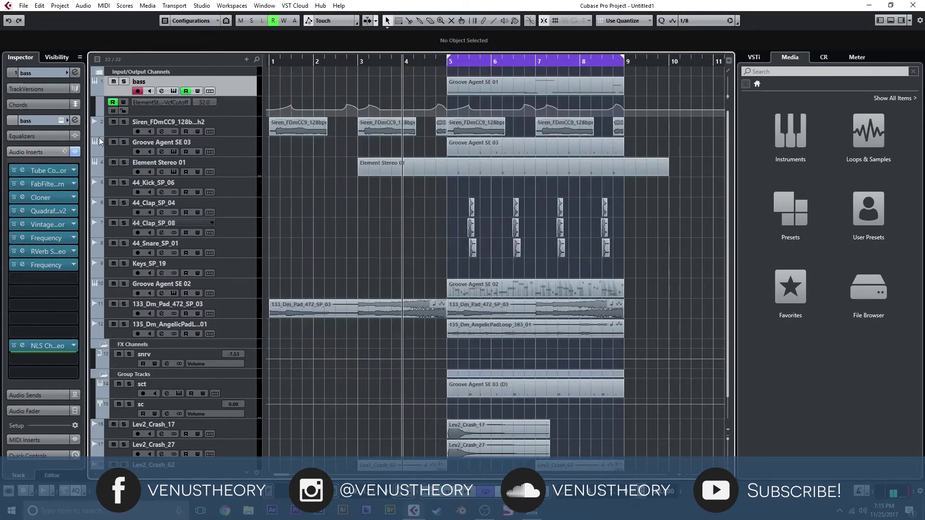
# - Bypass the bass inserts, solo the bass, and play it dry from bar 5
pyautogui.click(75, 152)
pyautogui.click(121, 81)
pyautogui.click(446, 65)
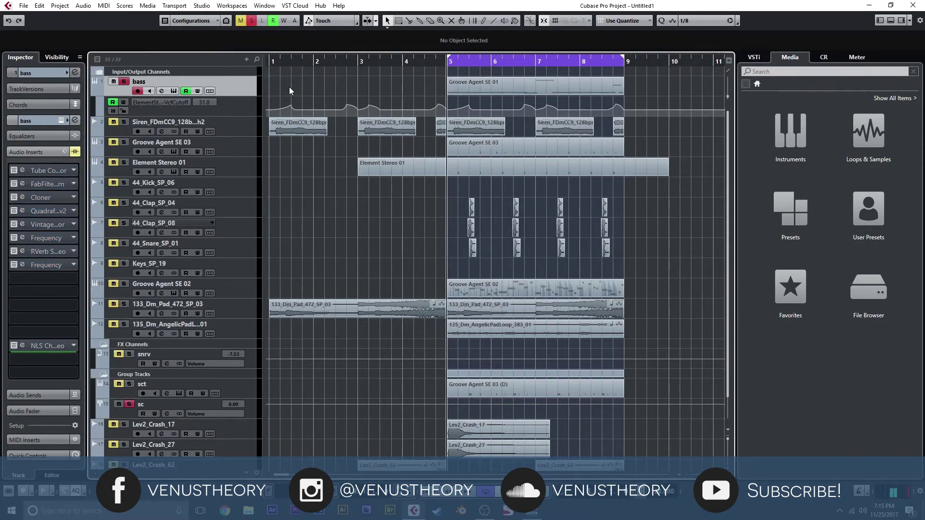
pyautogui.press('space')
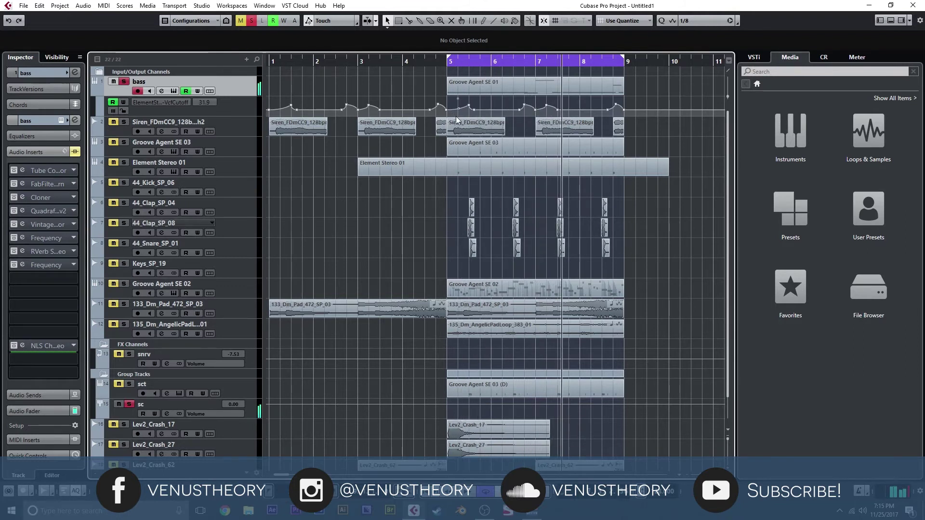
pyautogui.click(451, 63)
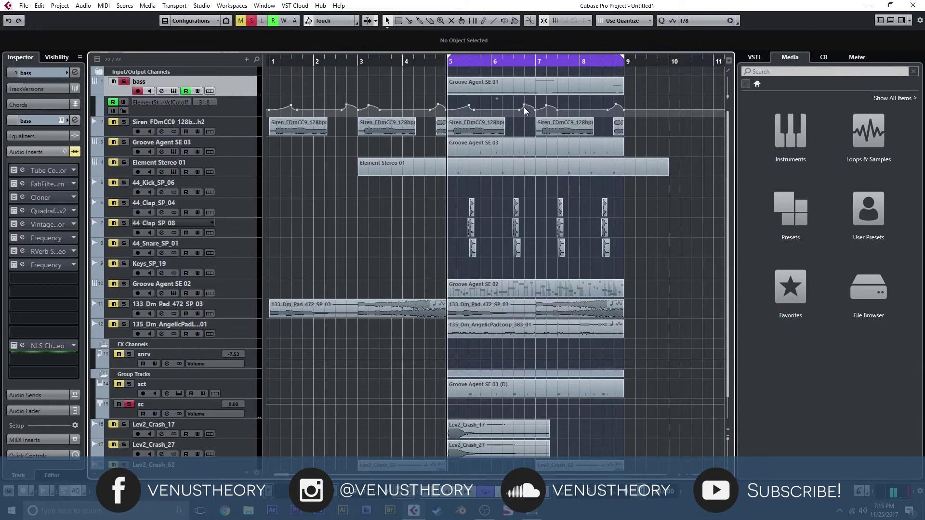
# - Open the bass track's Tube Compressor insert editor
pyautogui.click(469, 83)
pyautogui.click(429, 91)
pyautogui.click(19, 170)
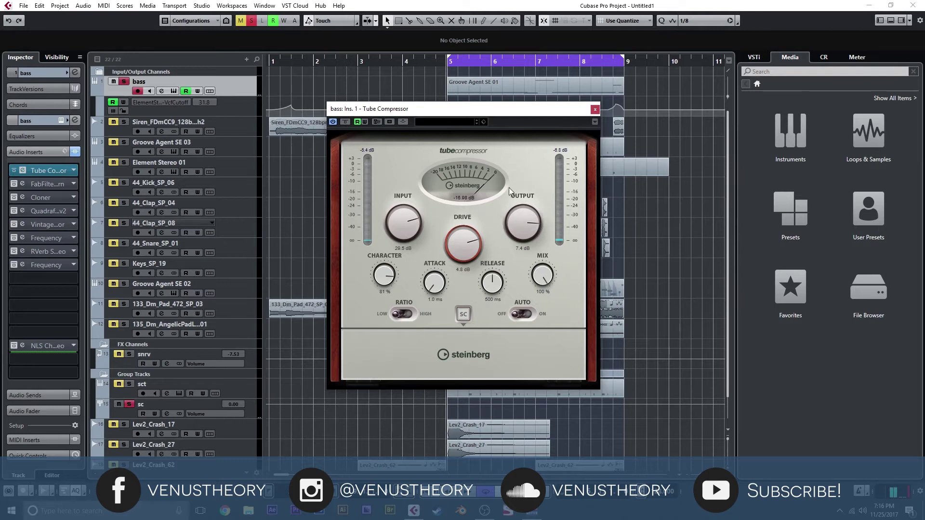
# - Play the bass from bar 5 through the Tube Compressor, then close the compressor
pyautogui.click(450, 67)
pyautogui.press('space')
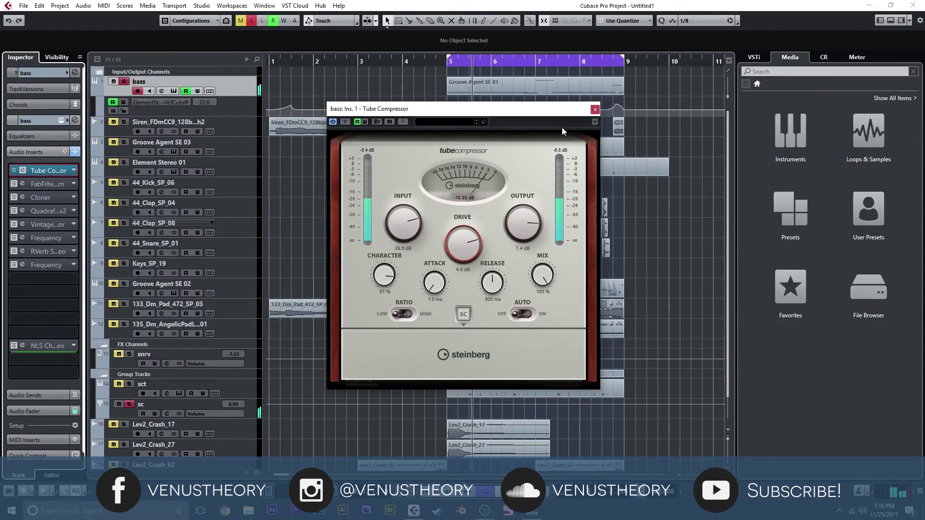
pyautogui.click(595, 110)
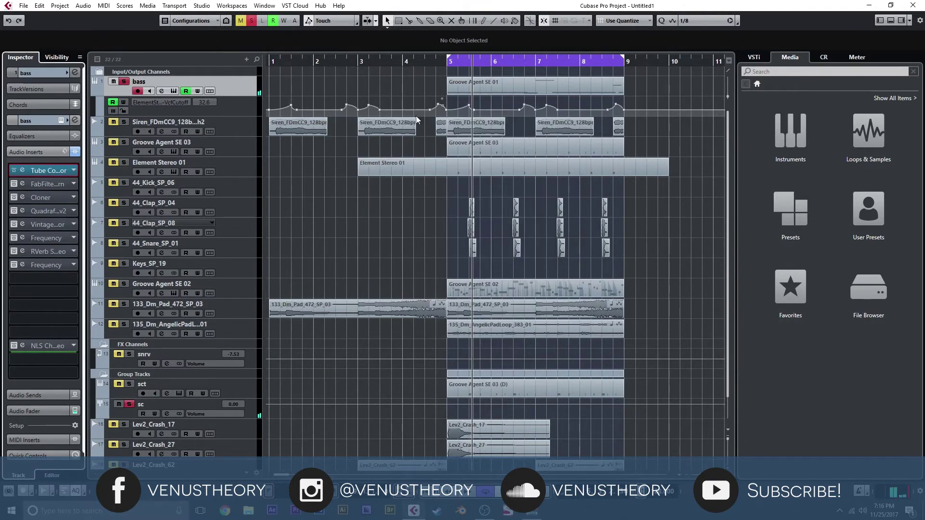
# - Review FabFilter Saturn's left, middle and right bands, then bring up the Cloner editor
pyautogui.click(22, 183)
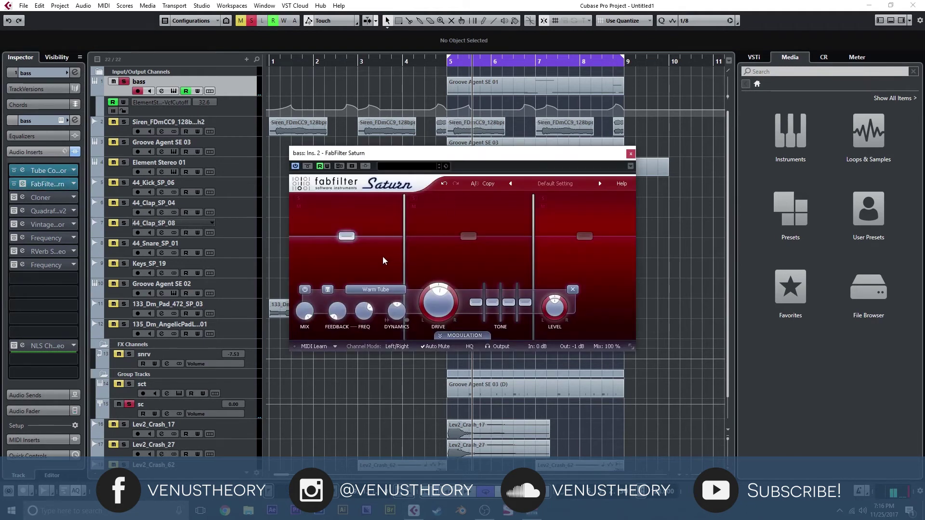
pyautogui.click(443, 258)
pyautogui.click(566, 250)
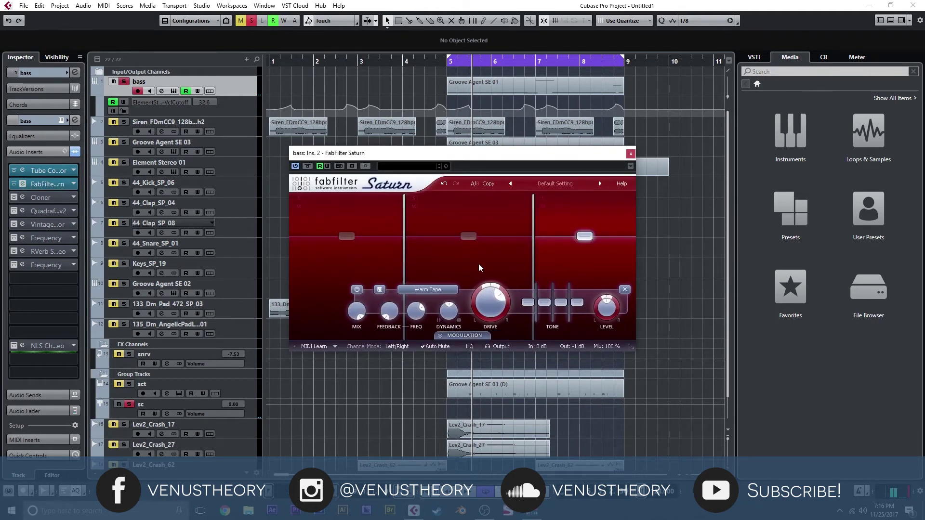
pyautogui.click(333, 258)
pyautogui.click(462, 261)
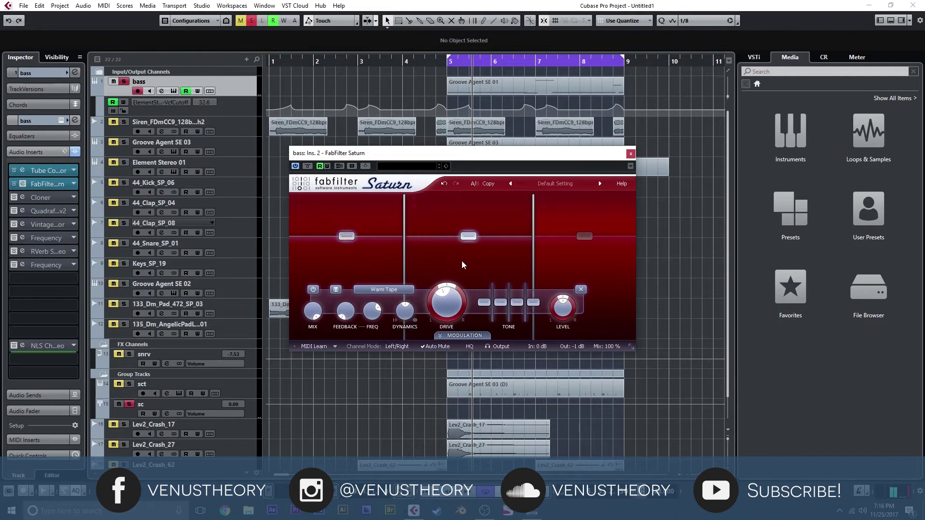
pyautogui.click(547, 266)
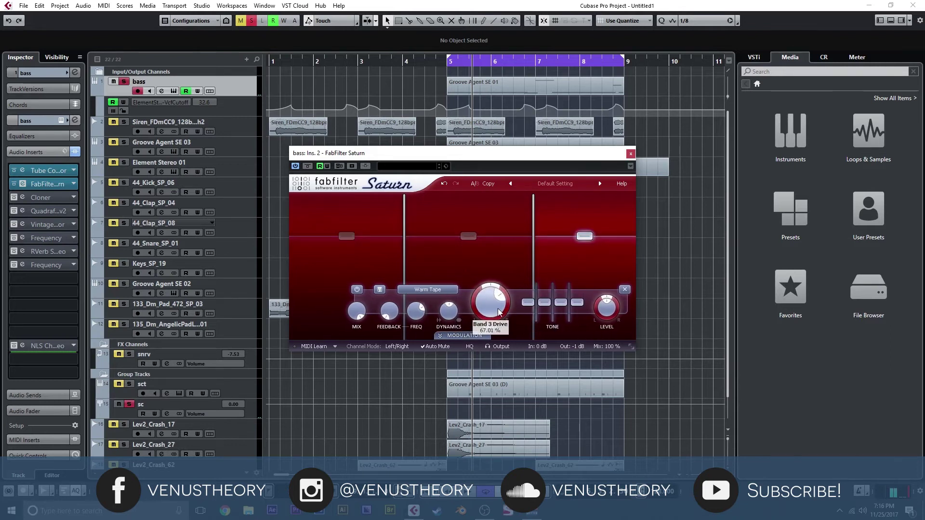
pyautogui.click(631, 154)
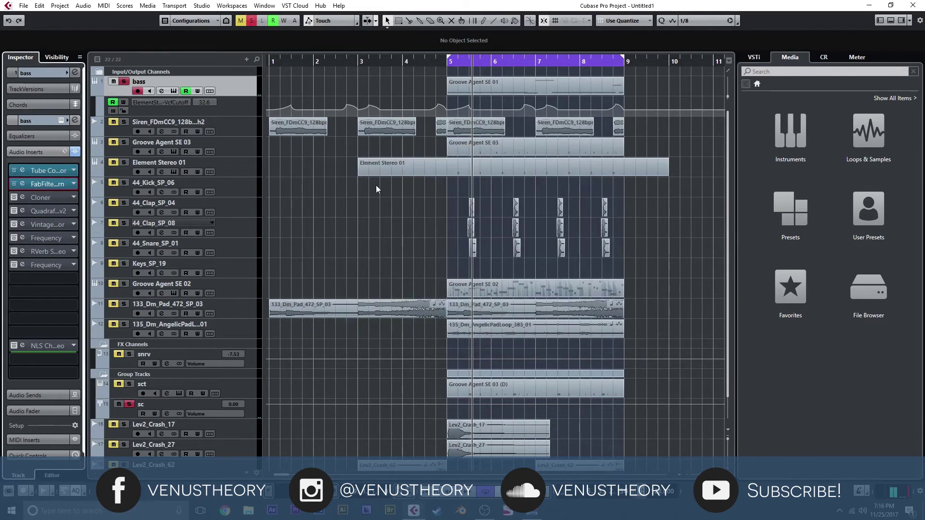
pyautogui.click(21, 198)
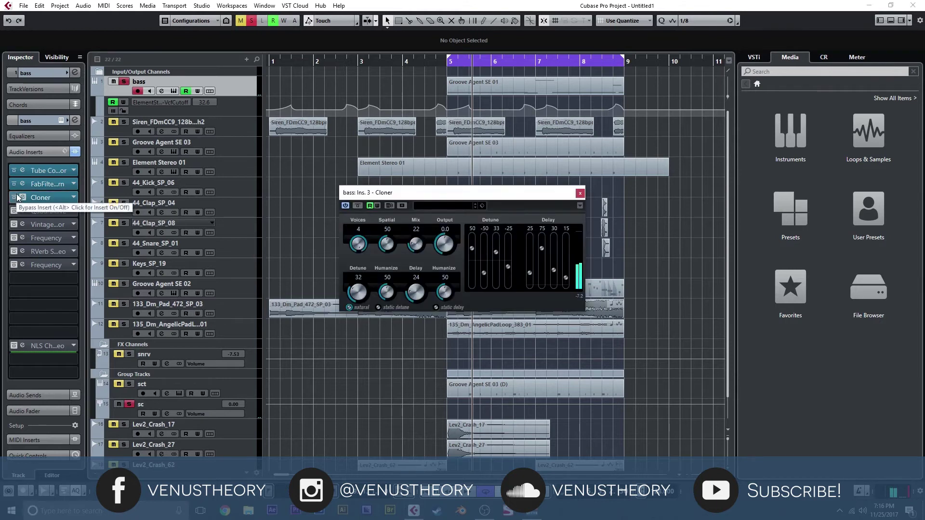
# - Enable the Cloner's static delay, disable static detune, and close the Cloner
pyautogui.moveTo(410, 199); pyautogui.dragTo(388, 152)
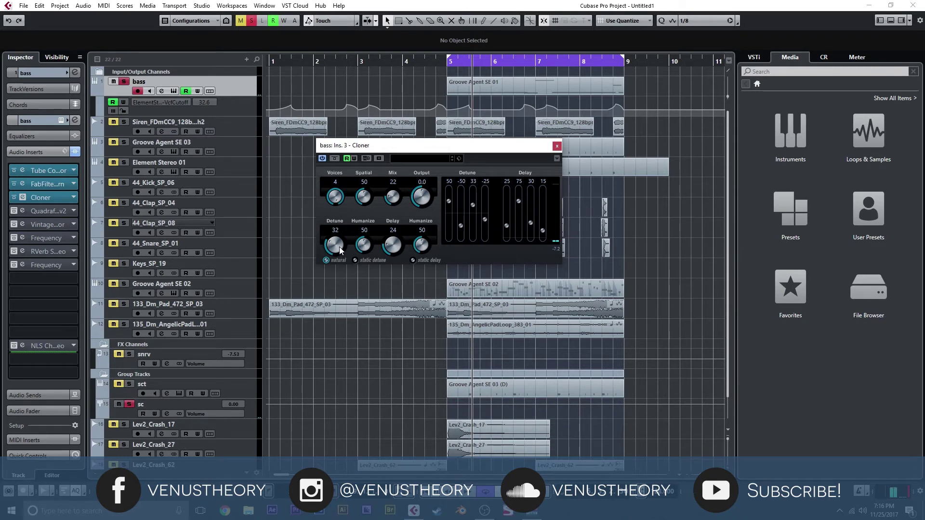
pyautogui.click(416, 260)
pyautogui.click(356, 261)
pyautogui.click(557, 145)
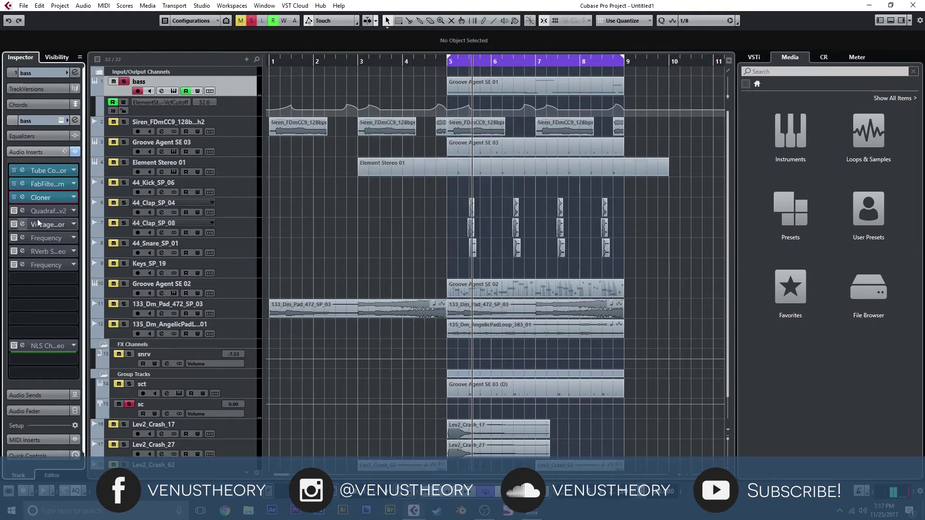
# - Enable the Quadrafuzz v2 insert and read the Drive values of its bands
pyautogui.click(14, 211)
pyautogui.click(22, 211)
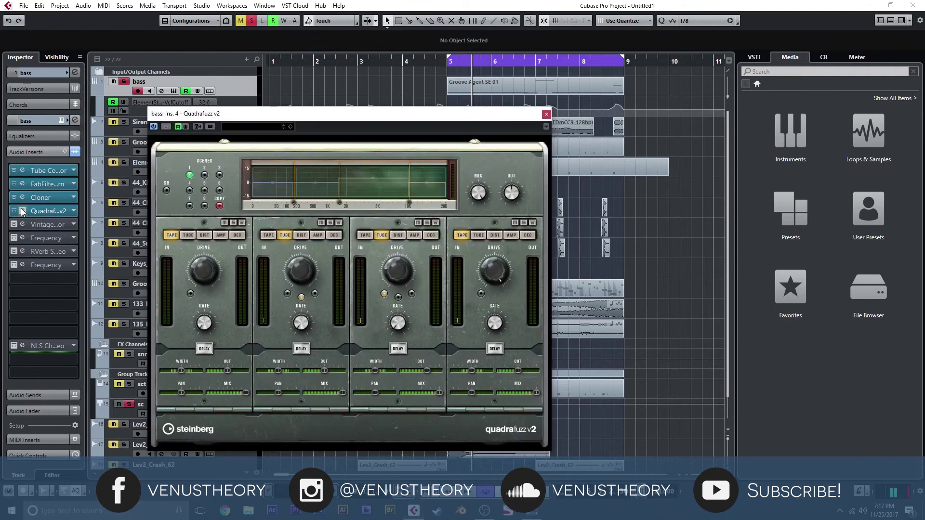
pyautogui.moveTo(325, 119); pyautogui.dragTo(324, 75)
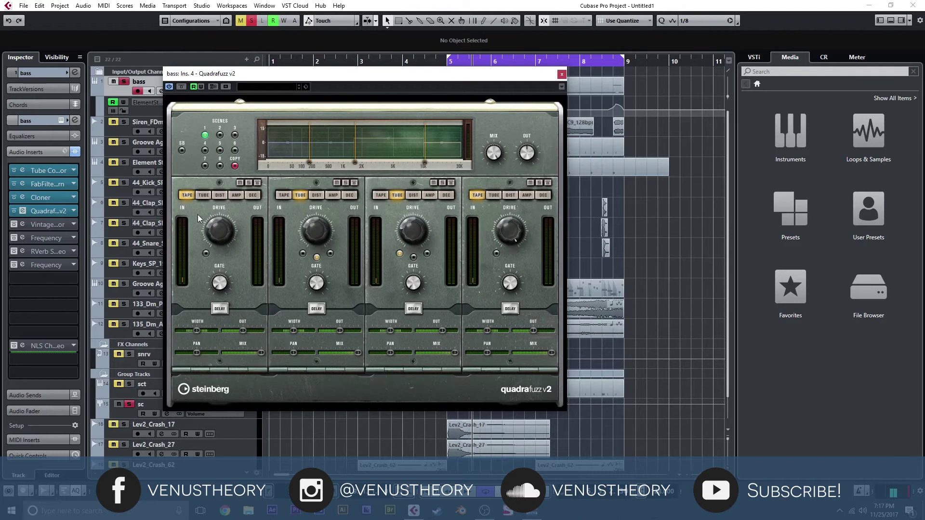
pyautogui.moveTo(221, 230)
pyautogui.moveTo(409, 227)
# - Show the VintageCompressor editor and play the bass loop from bar 5
pyautogui.click(562, 74)
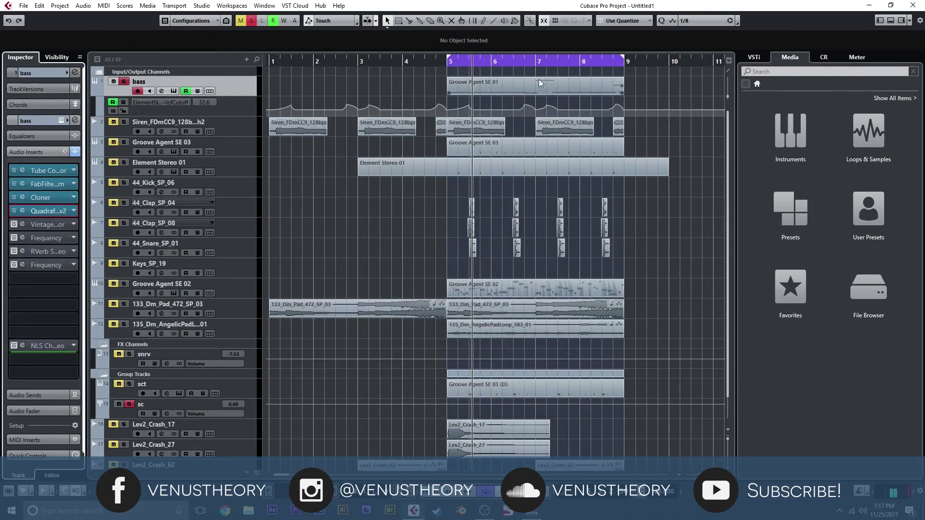
pyautogui.click(22, 223)
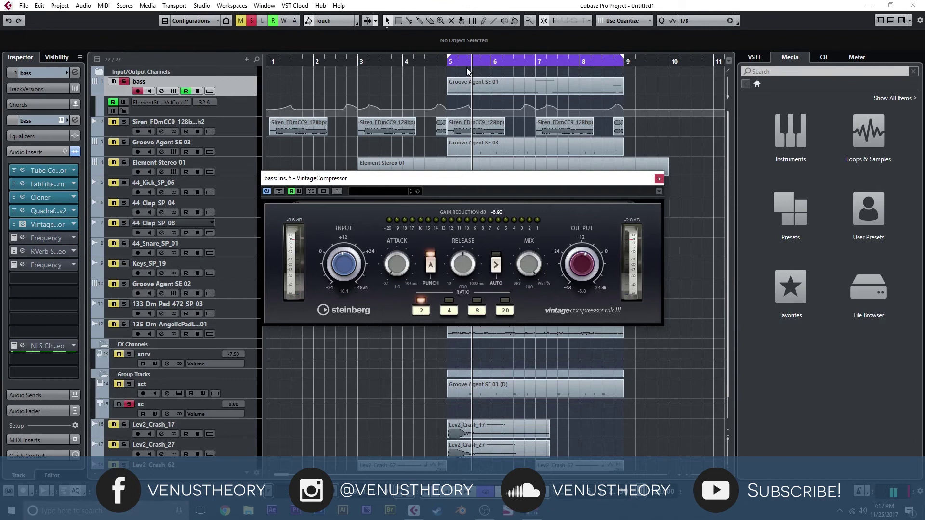
pyautogui.click(448, 61)
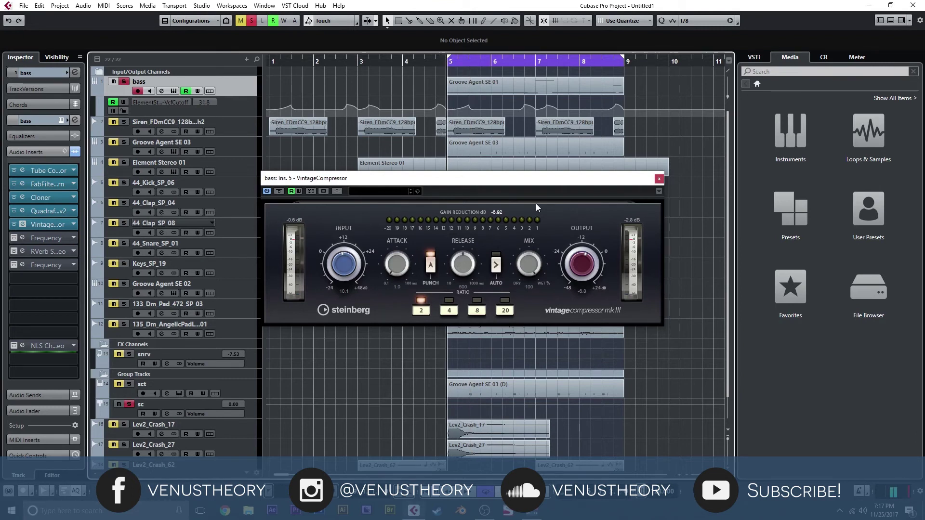
pyautogui.press('space')
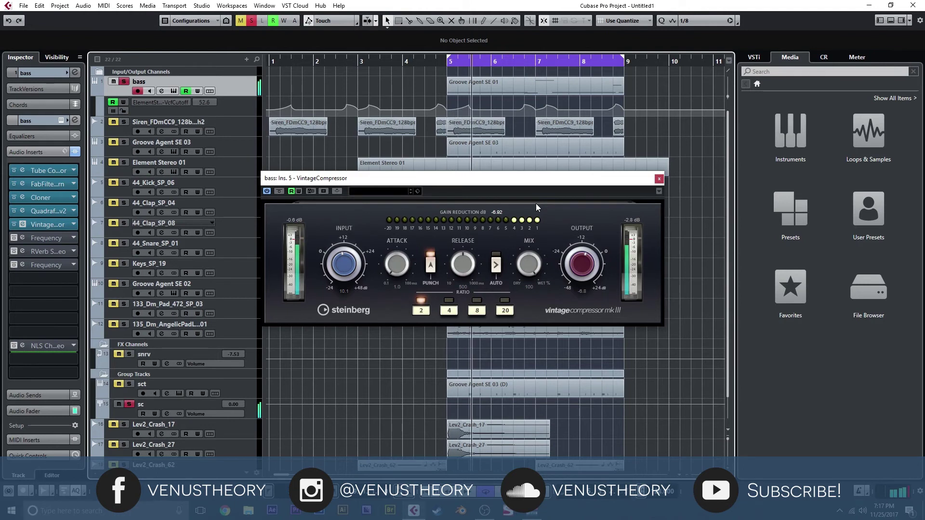
# - Close the compressor, switch off Cloner and Quadrafuzz, and play the bass without them
pyautogui.click(658, 180)
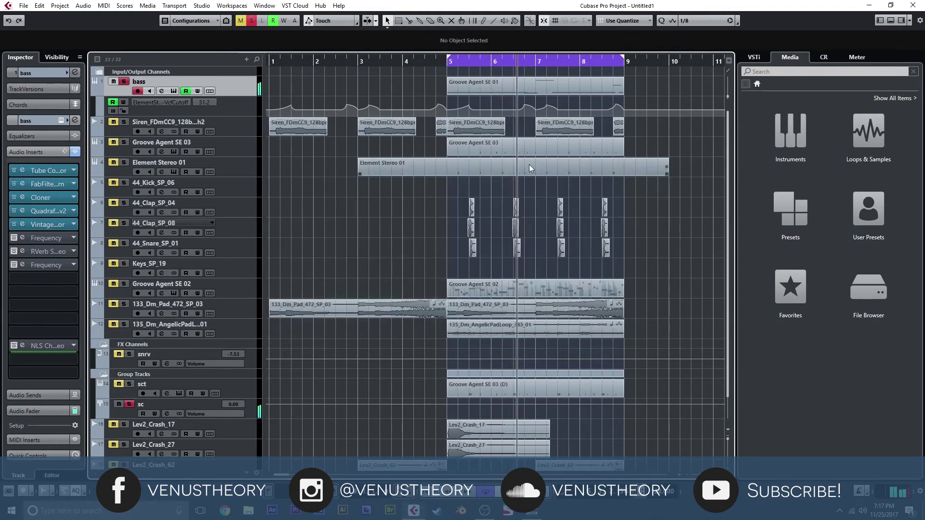
pyautogui.click(14, 197)
pyautogui.click(14, 211)
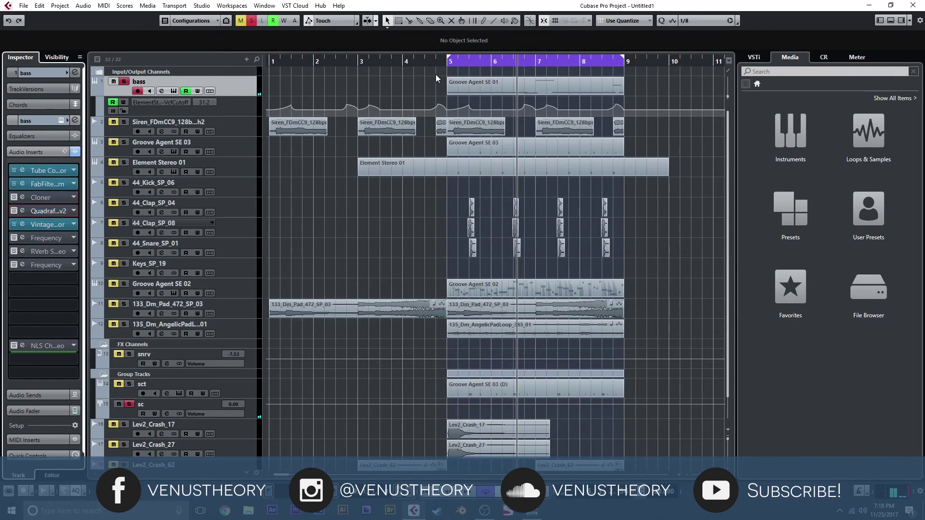
pyautogui.press('space')
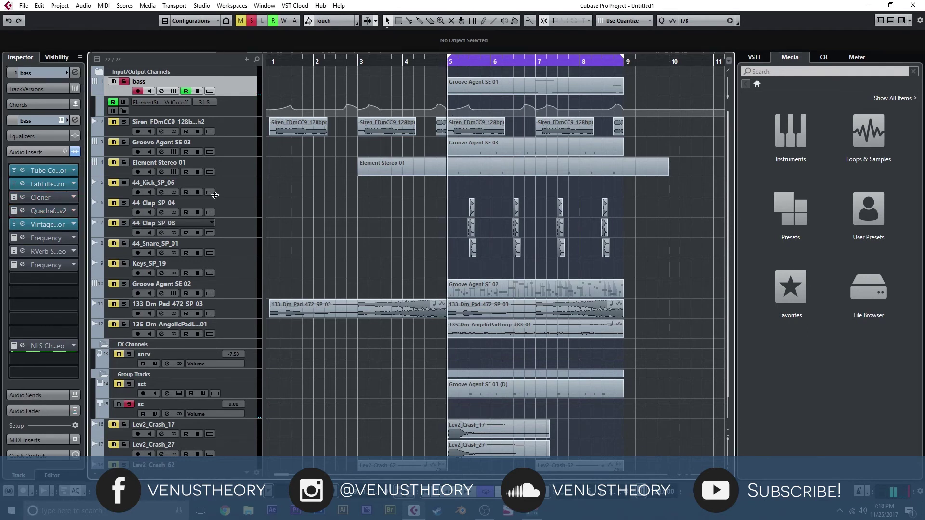
pyautogui.press('space')
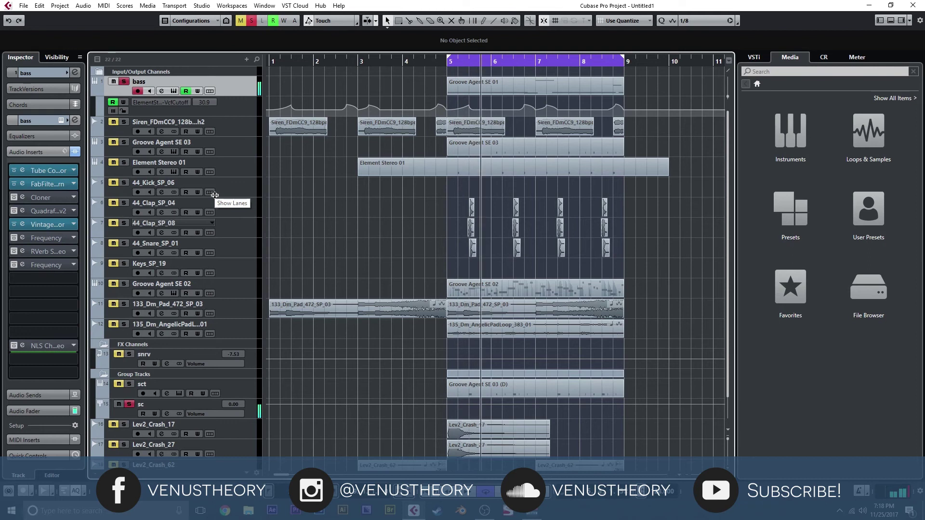
# - Re-enable Cloner and Quadrafuzz and replay the bass from bar 5
pyautogui.click(14, 198)
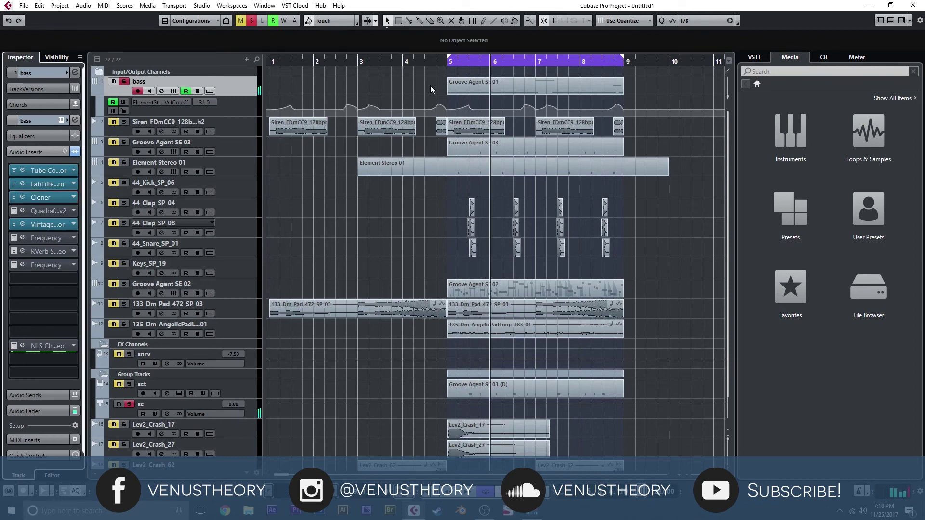
pyautogui.click(447, 65)
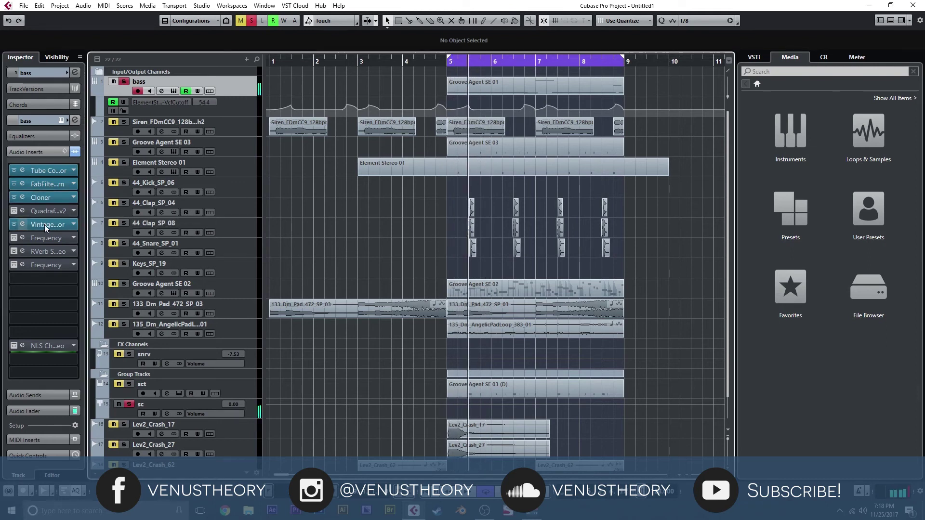
pyautogui.click(14, 211)
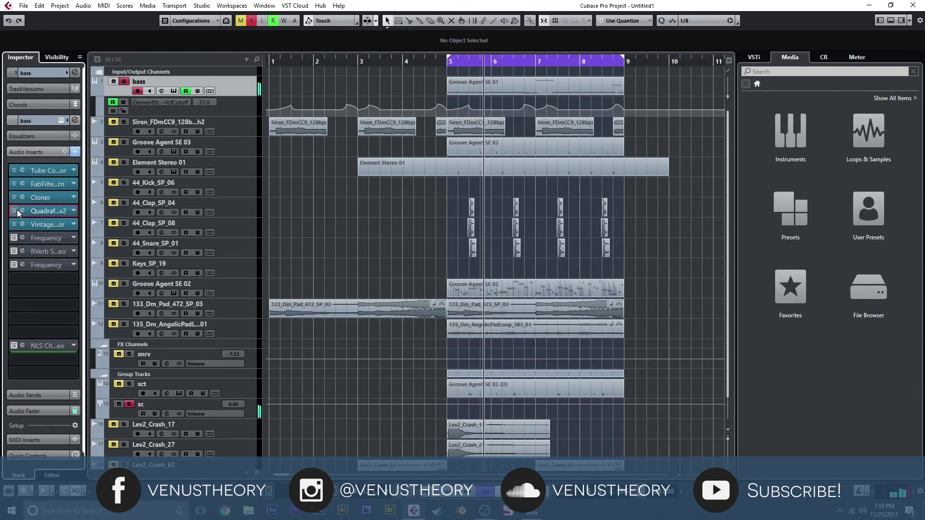
pyautogui.click(451, 64)
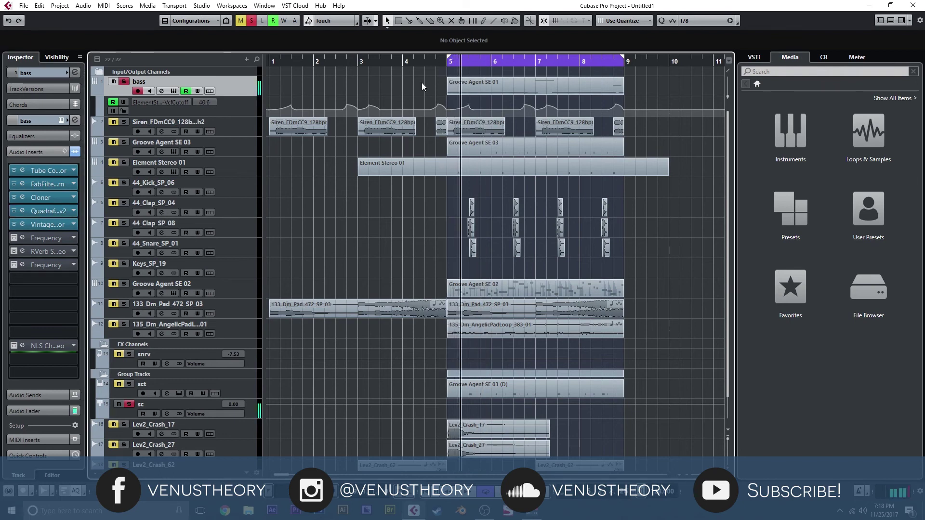
# - Switch on the first Frequency EQ insert on the bass
pyautogui.click(15, 239)
pyautogui.click(18, 238)
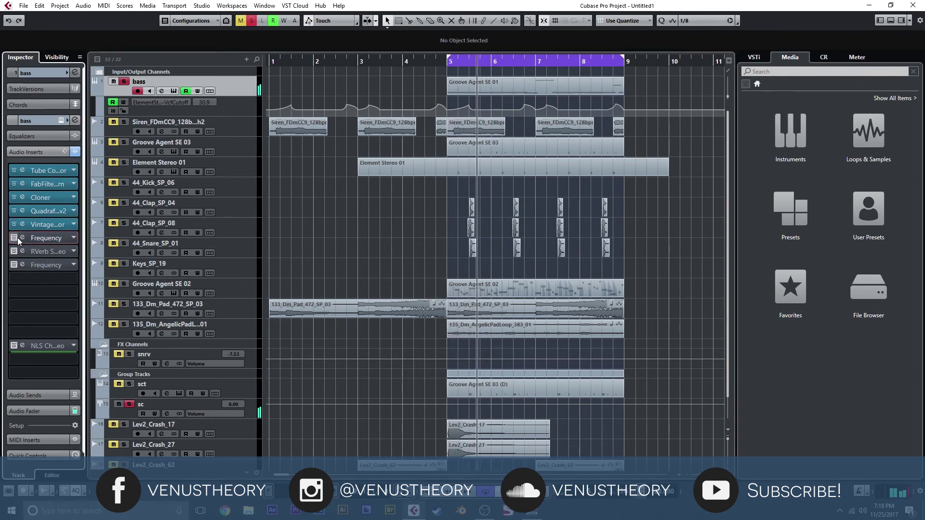
pyautogui.click(17, 237)
# - Show the Ins. 6 Frequency EQ's curve
pyautogui.click(21, 238)
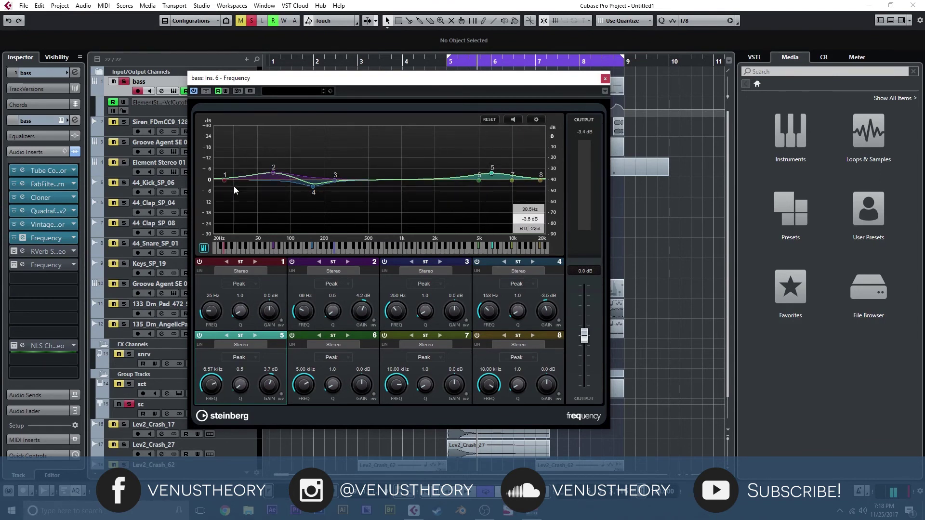
# - Close the EQ, check RVerb's Time of 2.40, then play the bass from bar 5
pyautogui.click(605, 79)
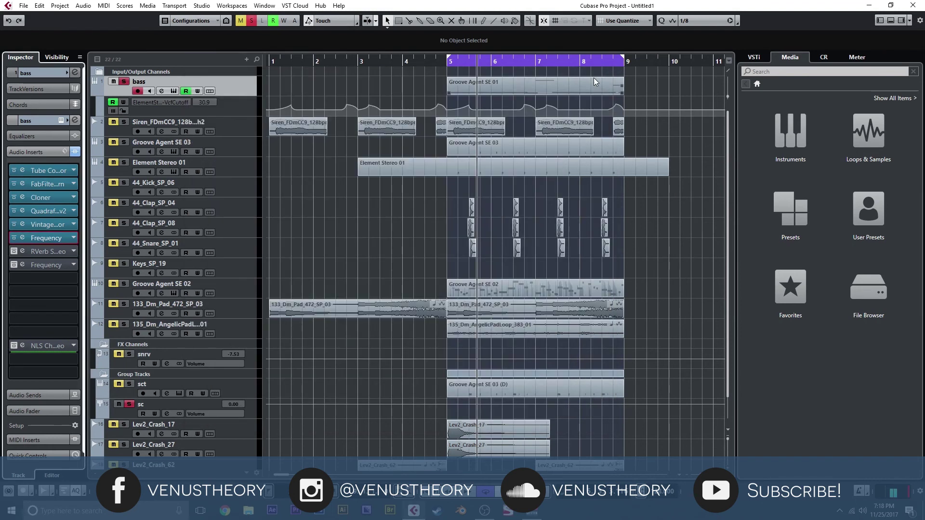
pyautogui.click(21, 252)
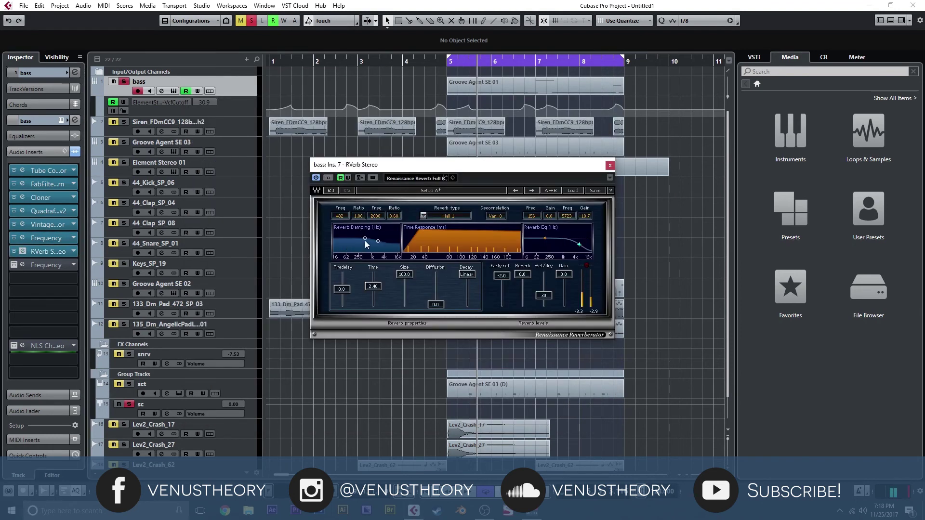
pyautogui.click(372, 287)
pyautogui.click(609, 166)
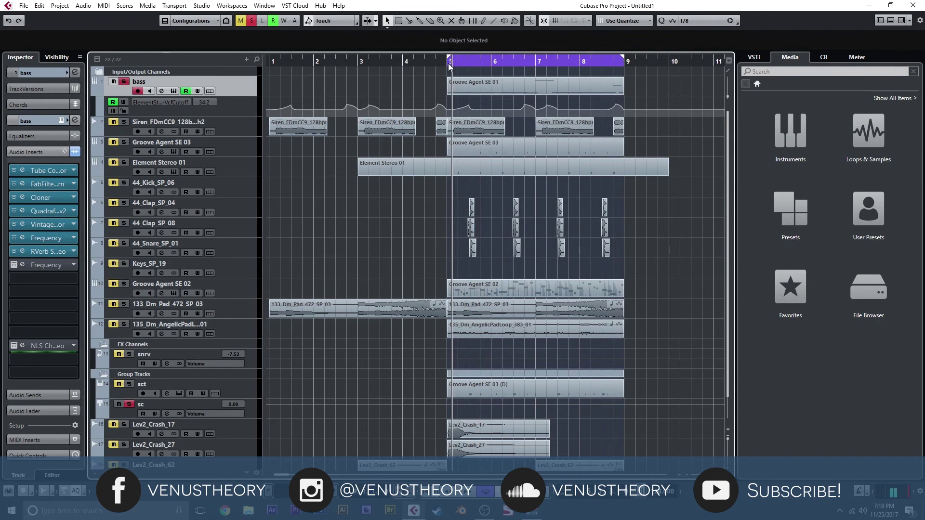
pyautogui.click(448, 63)
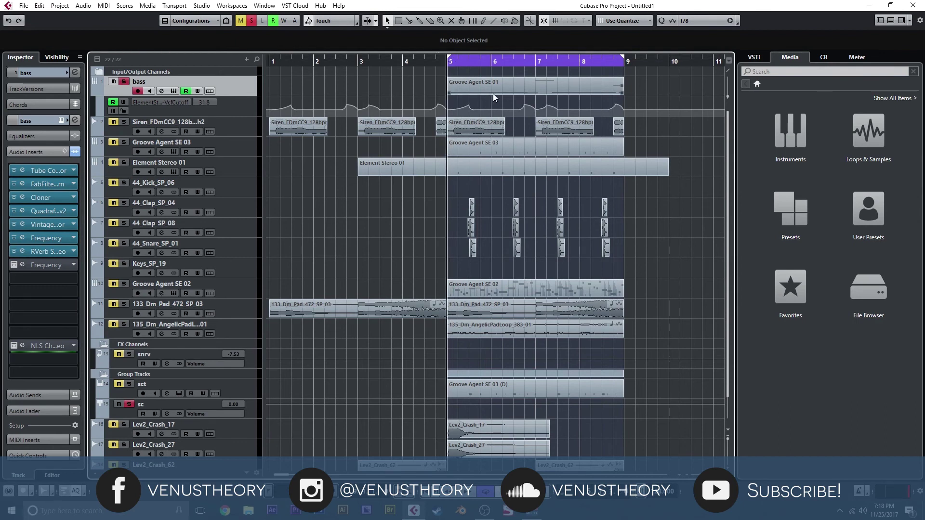
pyautogui.press('space')
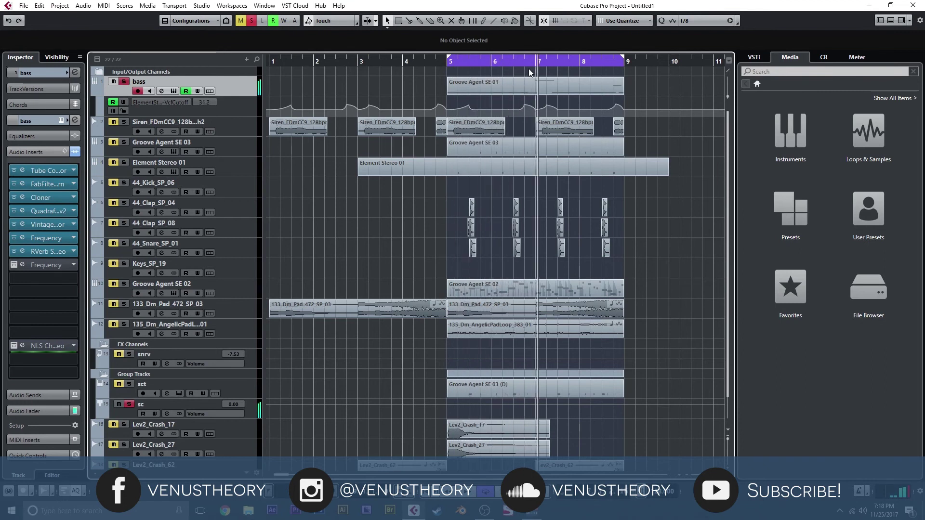
# - Check the second Frequency EQ on Ins. 8 and restart playback from bar 5
pyautogui.click(21, 265)
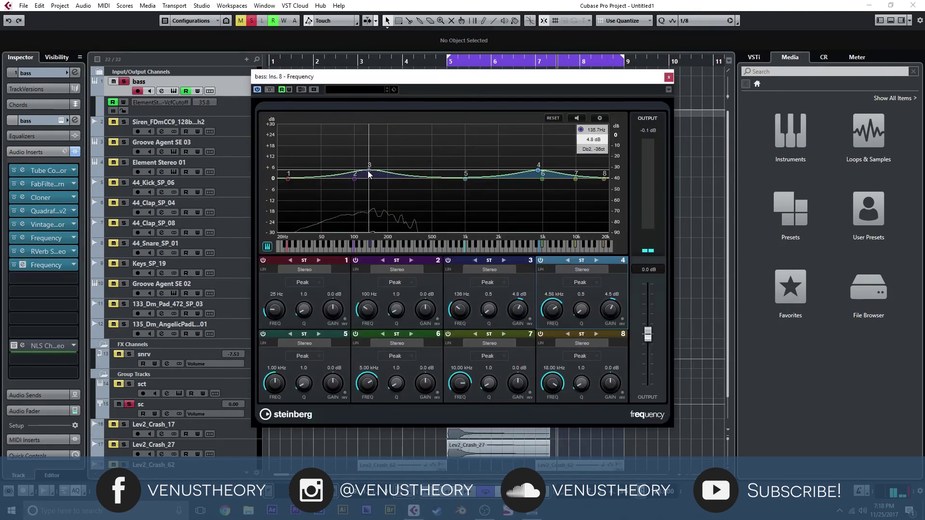
pyautogui.click(669, 77)
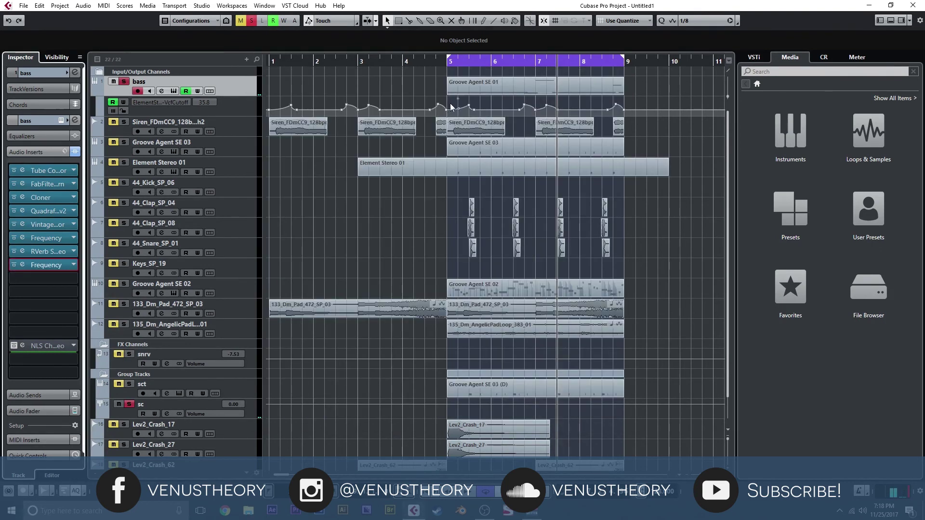
pyautogui.click(443, 72)
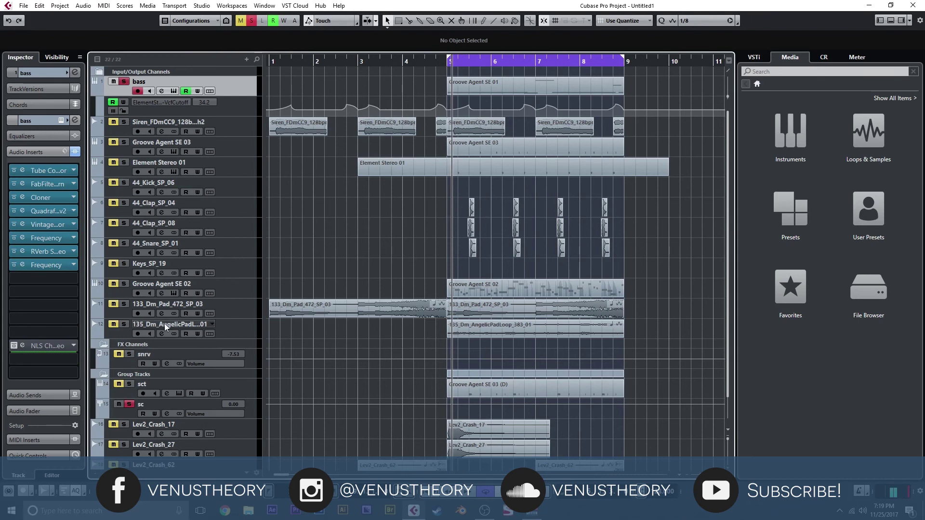
# - Raise the NLS Channel drive to 8.7, play the bass through the chain, then clear solo
pyautogui.click(22, 345)
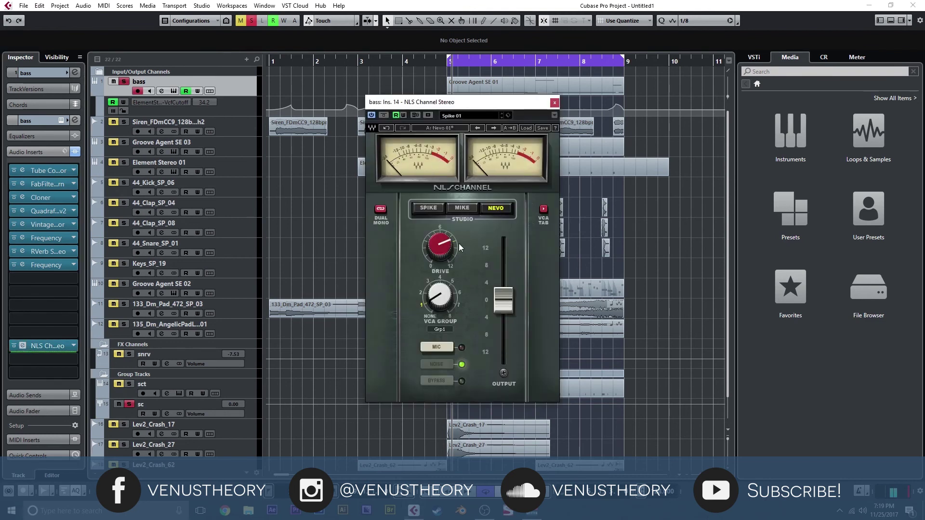
pyautogui.moveTo(441, 245); pyautogui.dragTo(440, 242)
pyautogui.click(553, 103)
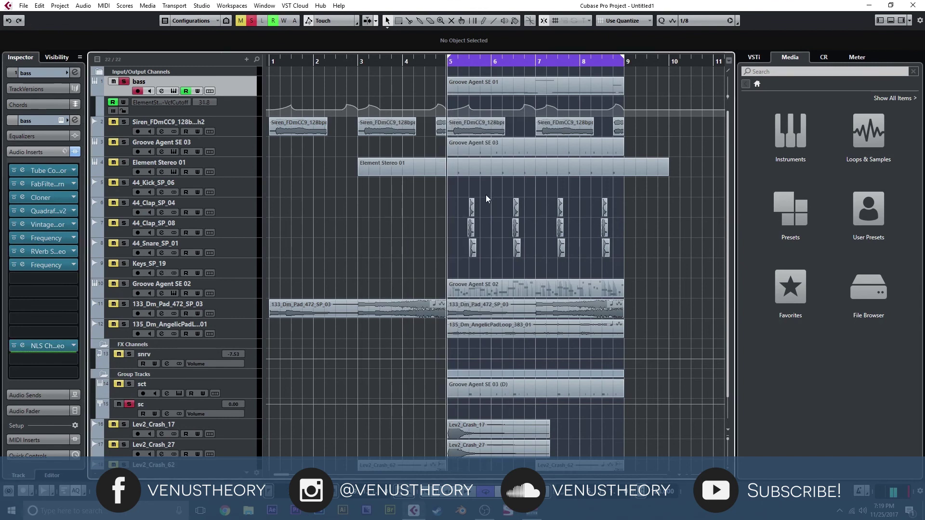
pyautogui.press('space')
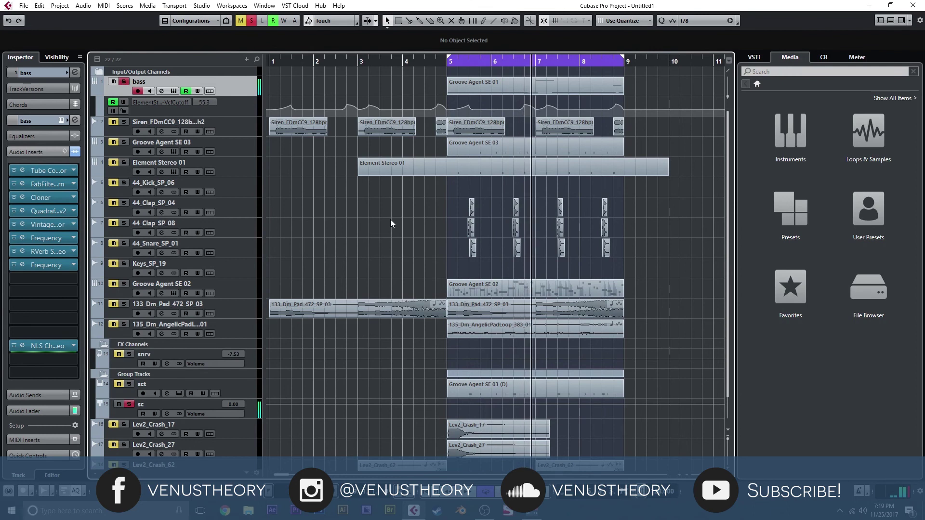
pyautogui.click(251, 20)
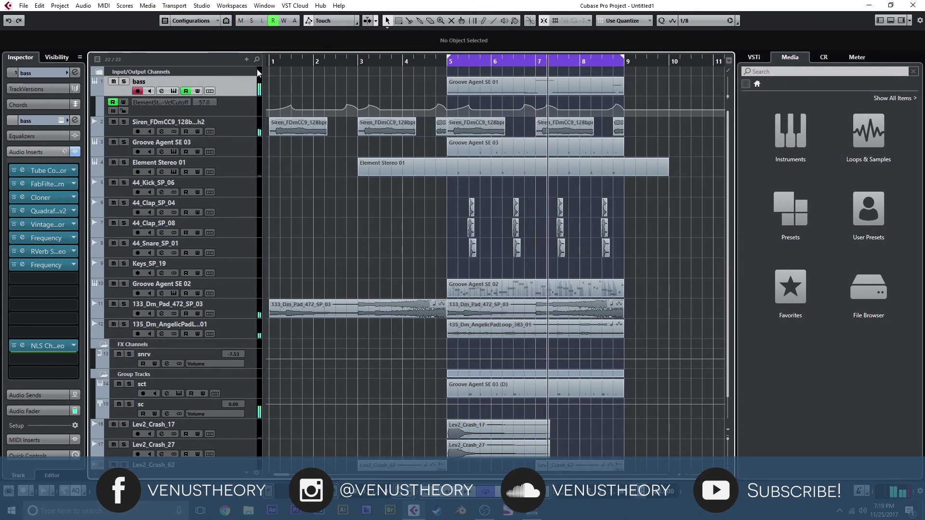
# - Stop playback, return to bar 1 and play the full arrangement from the start
pyautogui.press('space')
pyautogui.press('KP_Decimal')
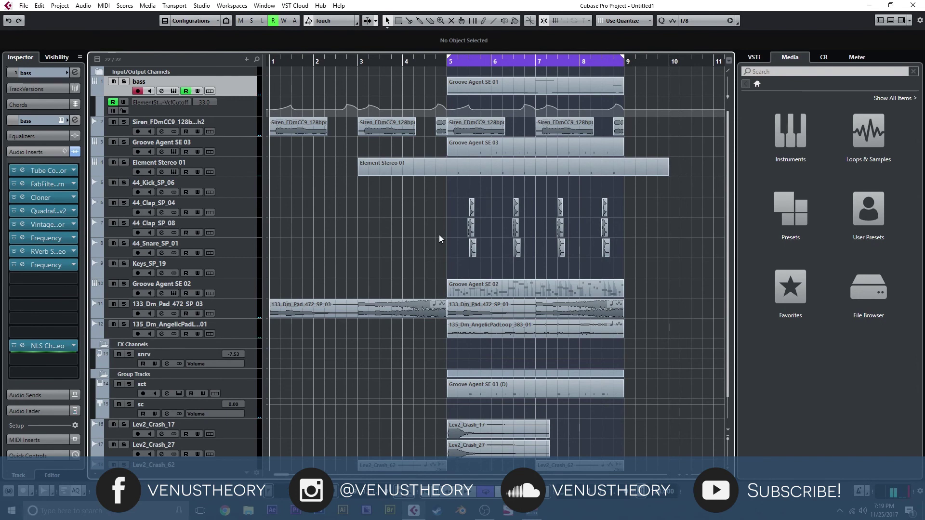
pyautogui.press('space')
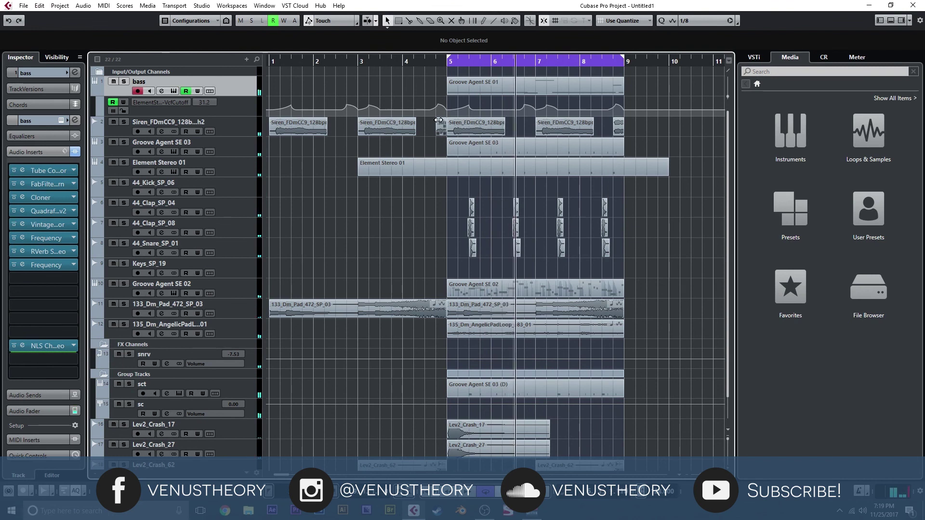
pyautogui.click(469, 93)
pyautogui.click(409, 131)
pyautogui.click(409, 148)
pyautogui.moveTo(440, 81)
pyautogui.mouseDown()
pyautogui.moveTo(463, 87)
pyautogui.moveTo(426, 88)
pyautogui.mouseUp()
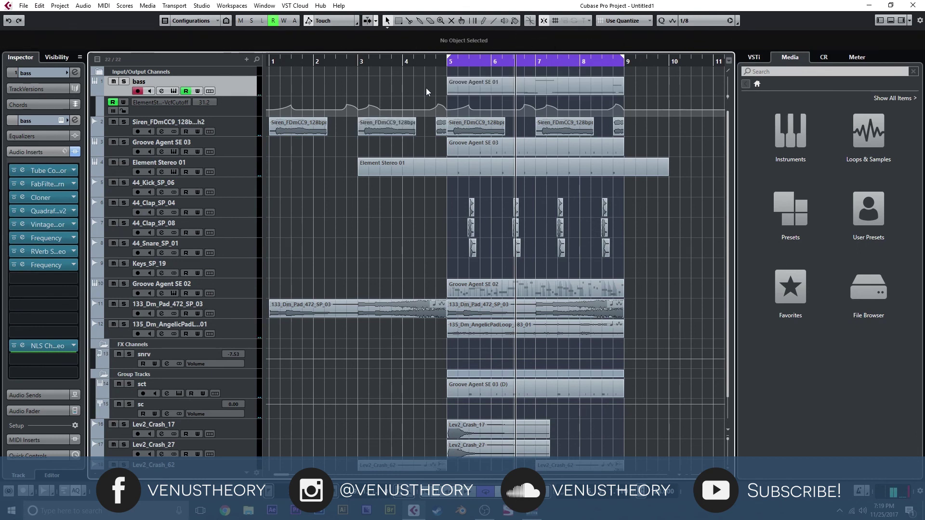